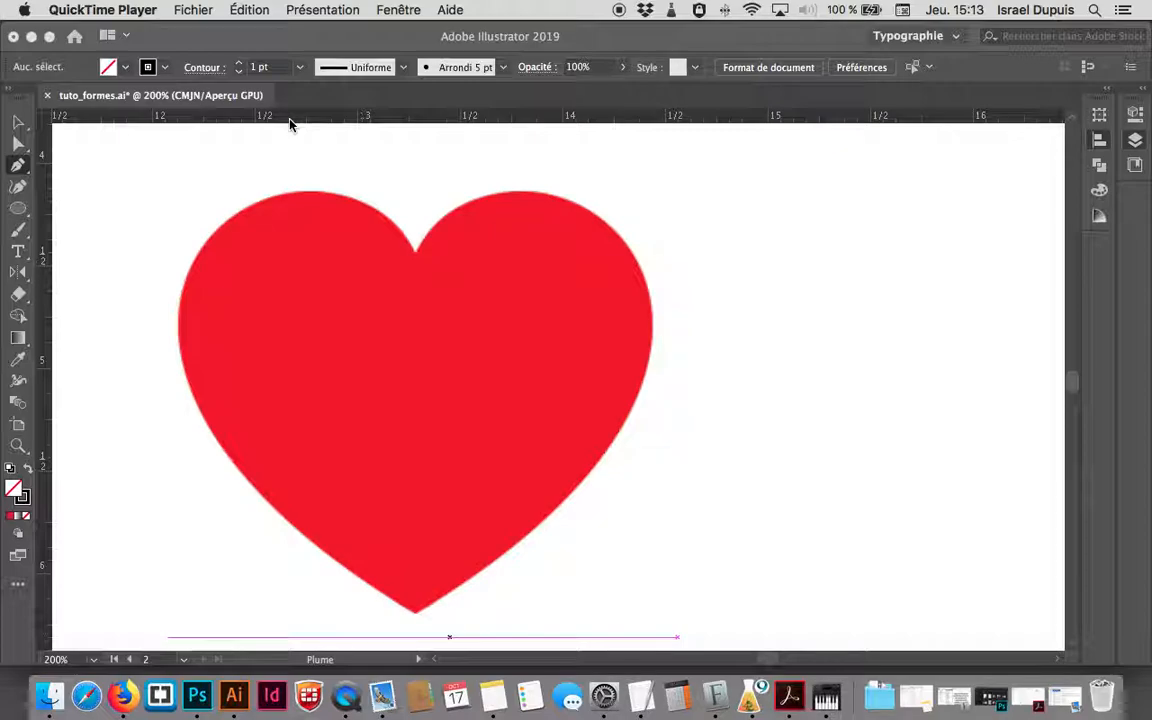
# Step: Turn off the smart guides (Repères commentés) and snap to point (Magnétisme du point)
pyautogui.click(343, 44)
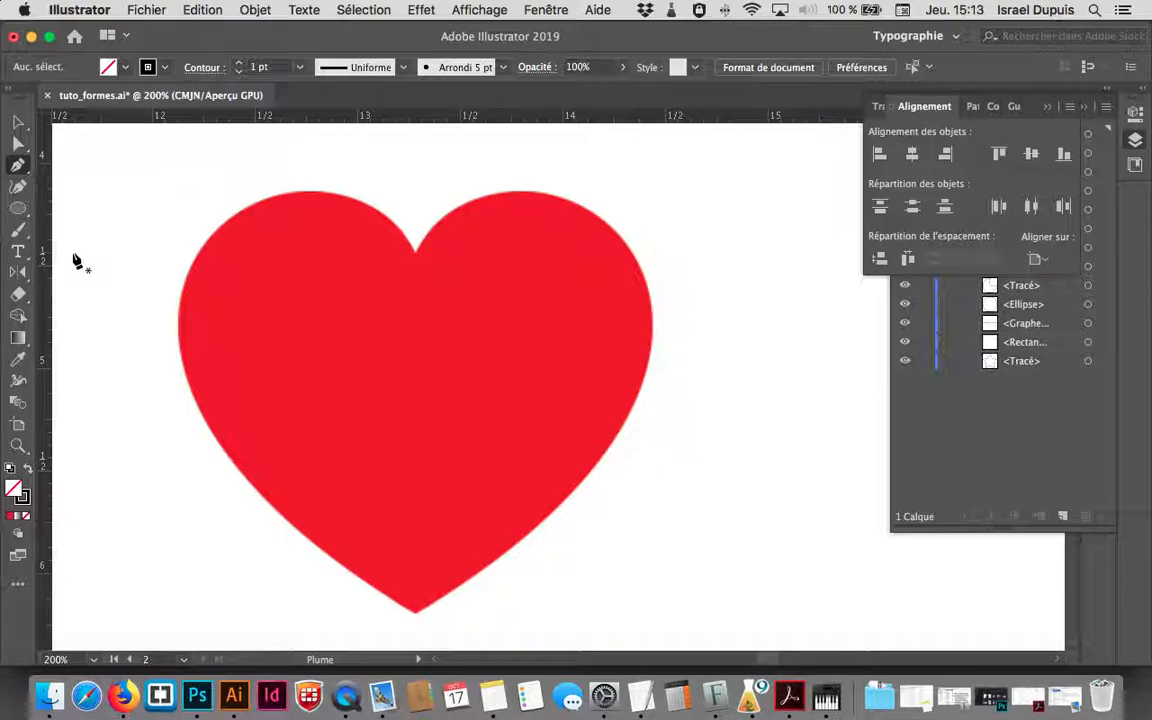
pyautogui.click(479, 10)
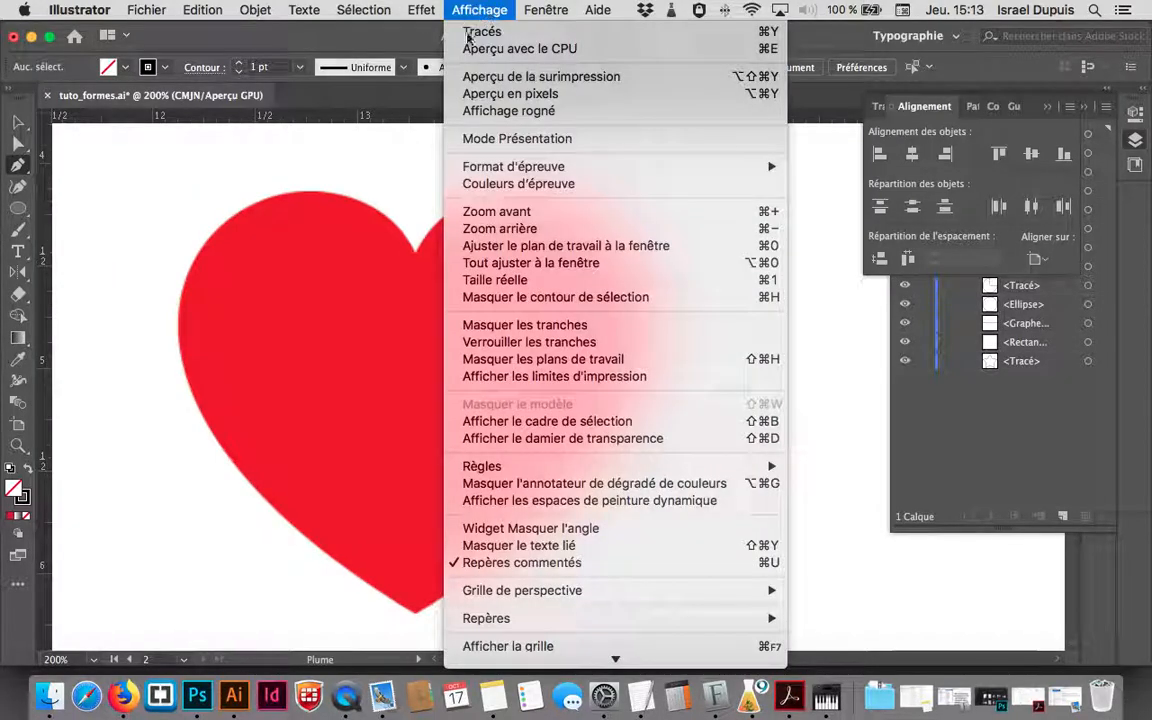
pyautogui.click(560, 563)
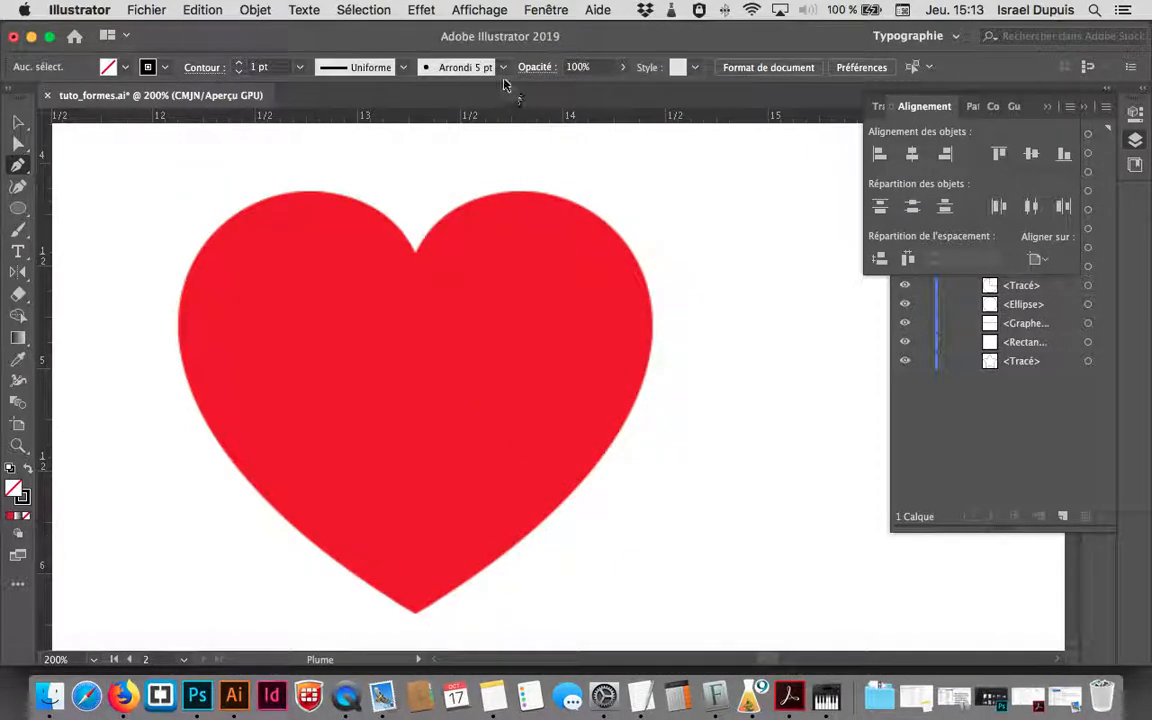
pyautogui.click(479, 10)
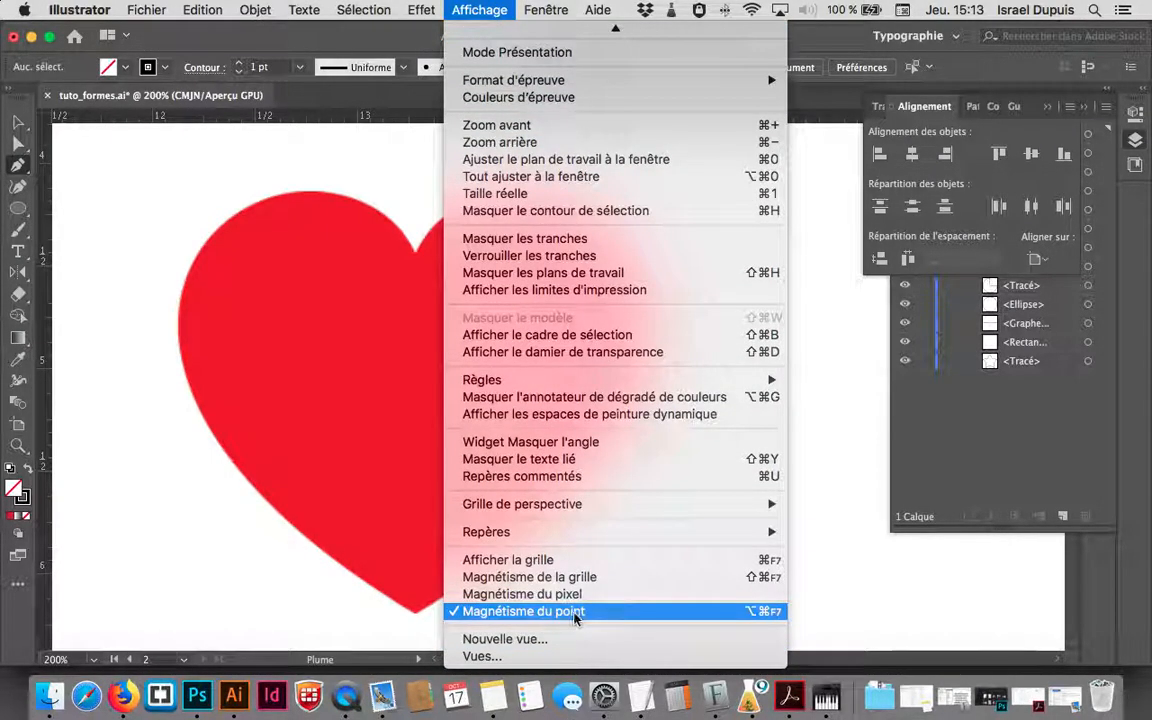
pyautogui.click(575, 611)
pyautogui.click(485, 10)
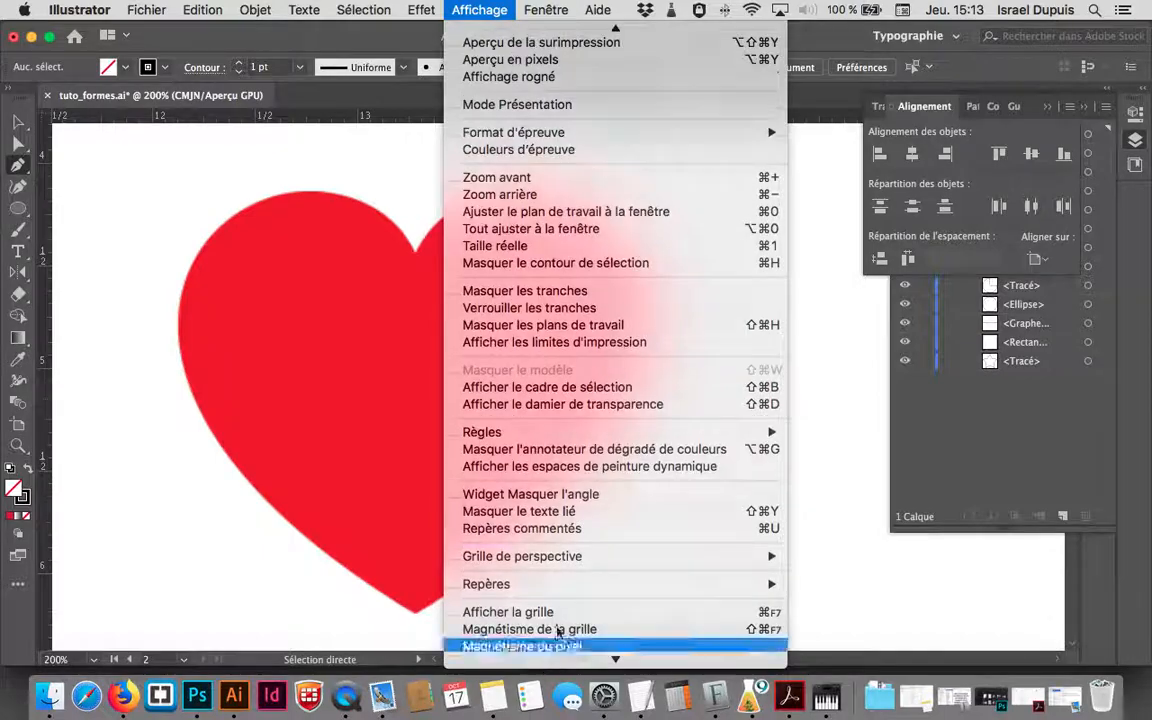
pyautogui.click(965, 487)
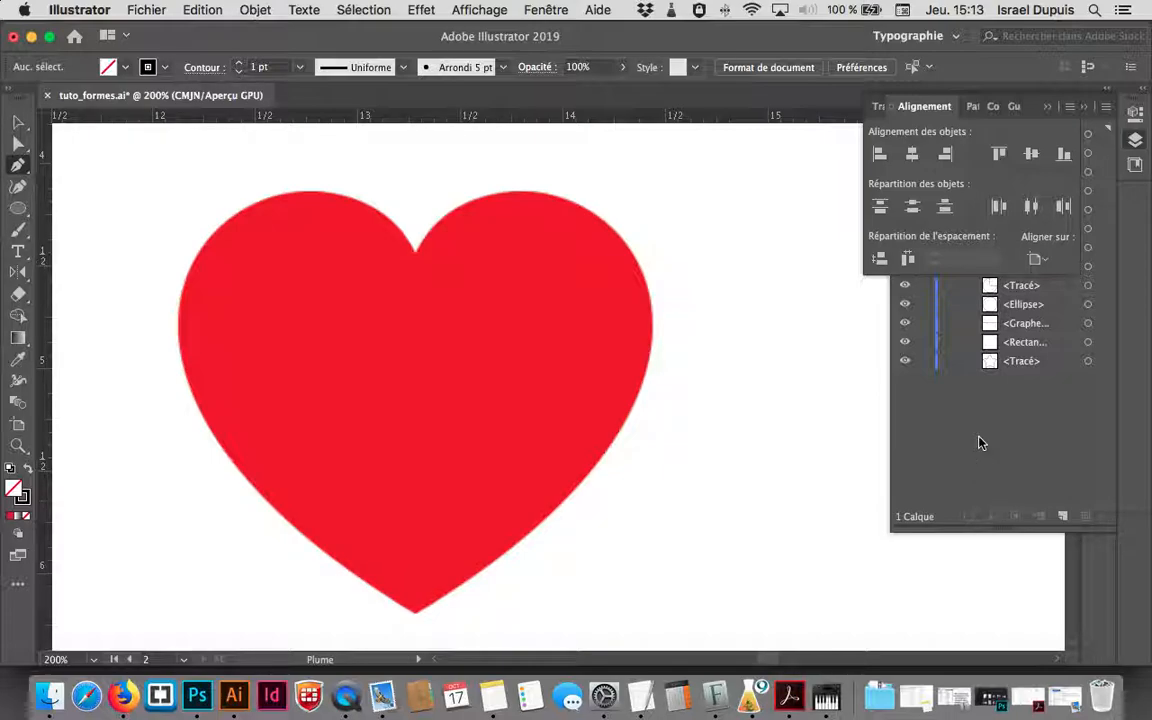
# Step: Lock the heart image in the "dessin" layer and collapse the layer's contents
pyautogui.click(979, 437)
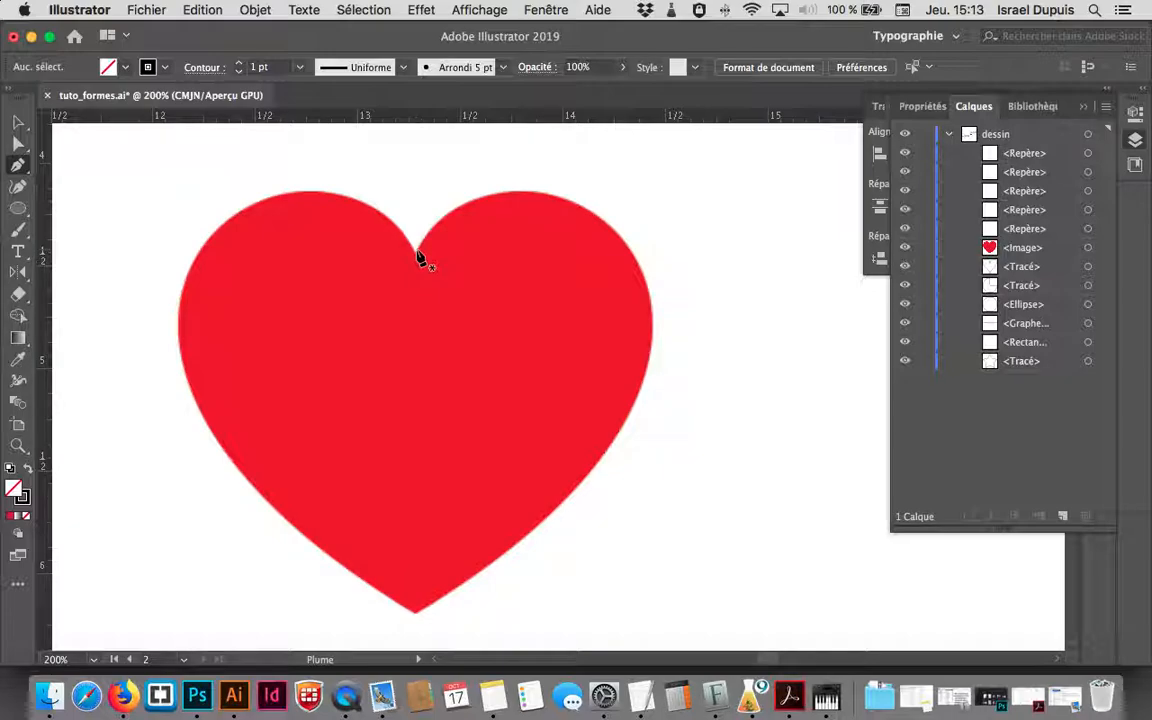
pyautogui.click(948, 134)
pyautogui.click(948, 134)
pyautogui.click(926, 250)
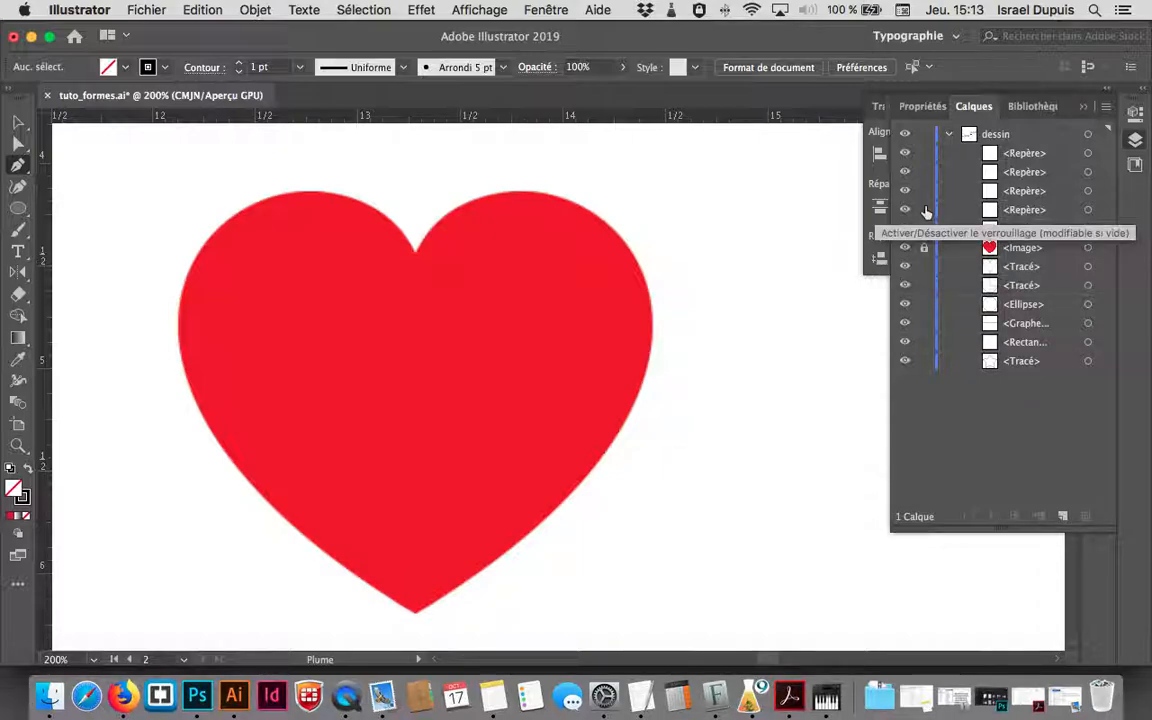
pyautogui.click(950, 134)
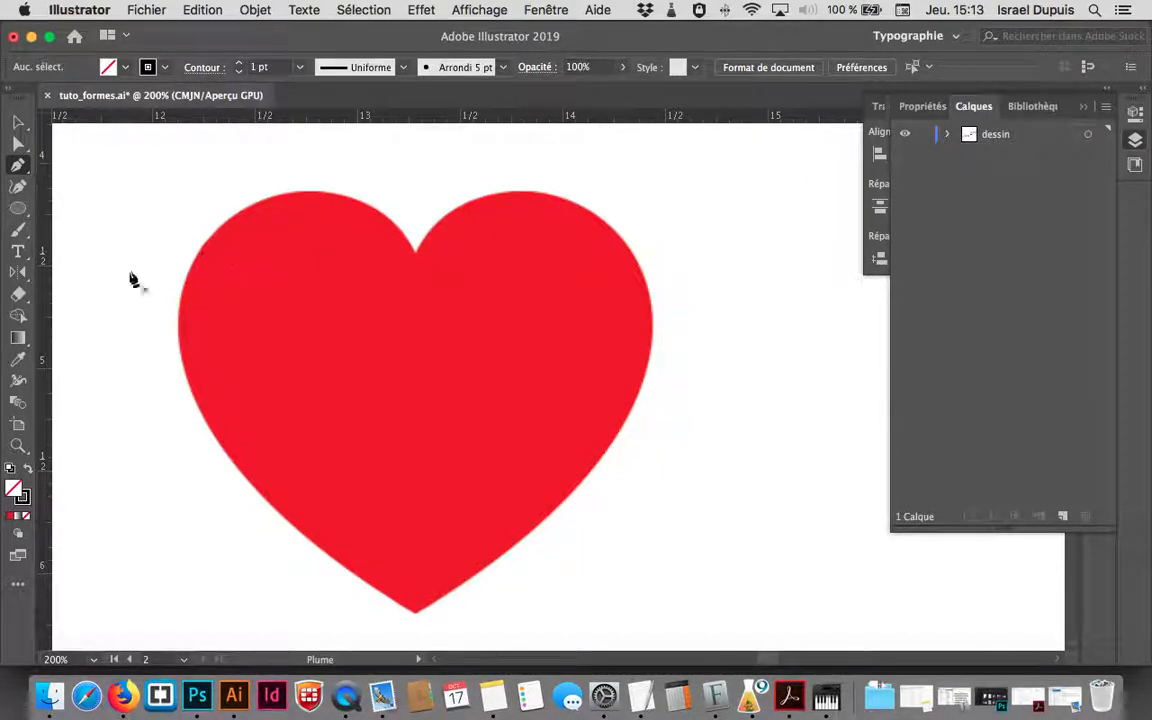
# Step: Place a vertical guide at the heart's left edge and display the document's guides
pyautogui.moveTo(40, 260); pyautogui.dragTo(350, 278)
pyautogui.moveTo(500, 320); pyautogui.dragTo(252, 319)
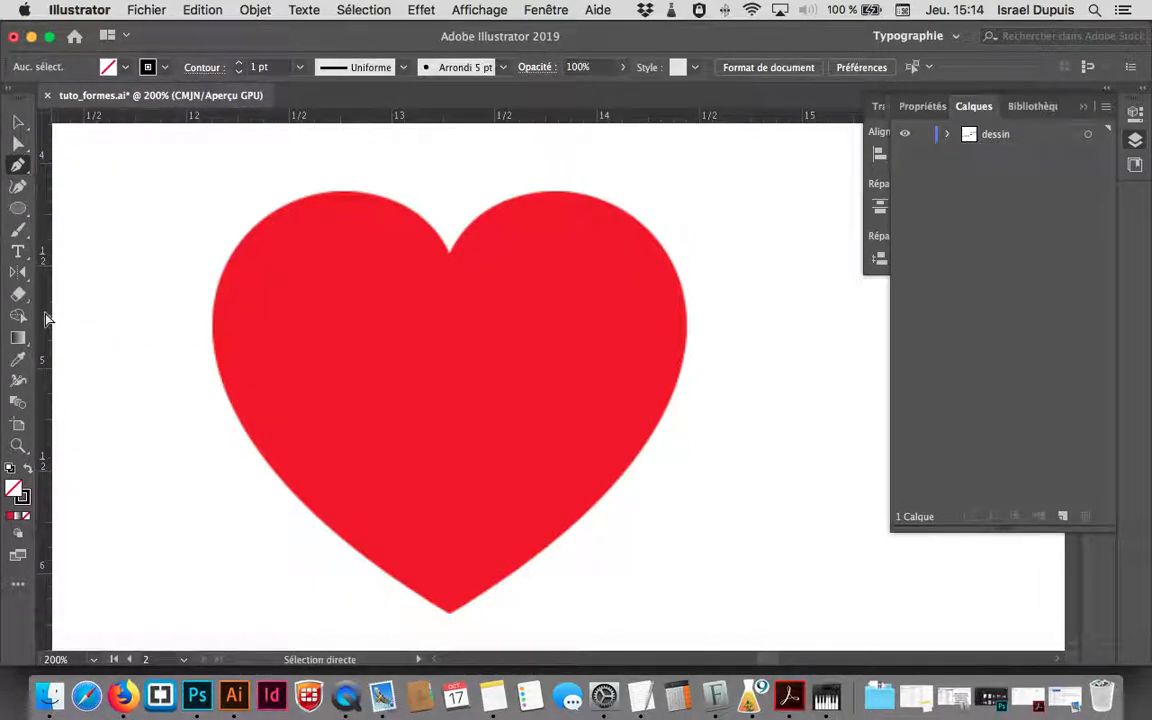
pyautogui.moveTo(45, 295); pyautogui.dragTo(213, 345)
pyautogui.press('.')
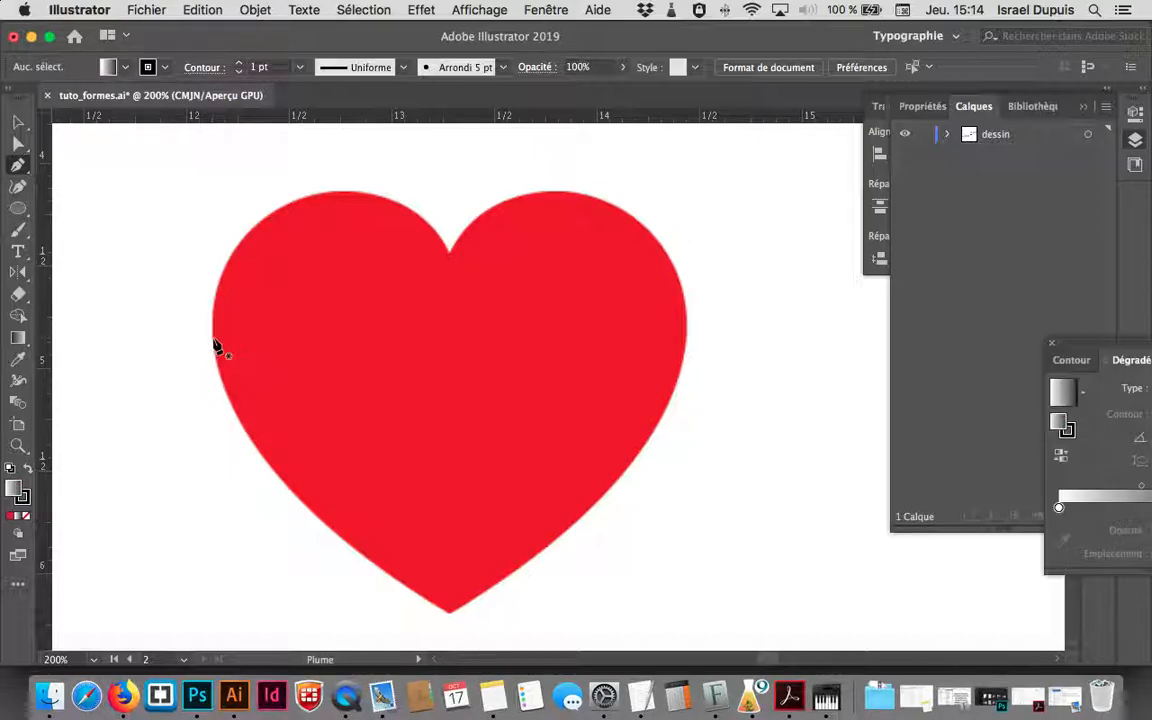
pyautogui.press('super+semicolon')
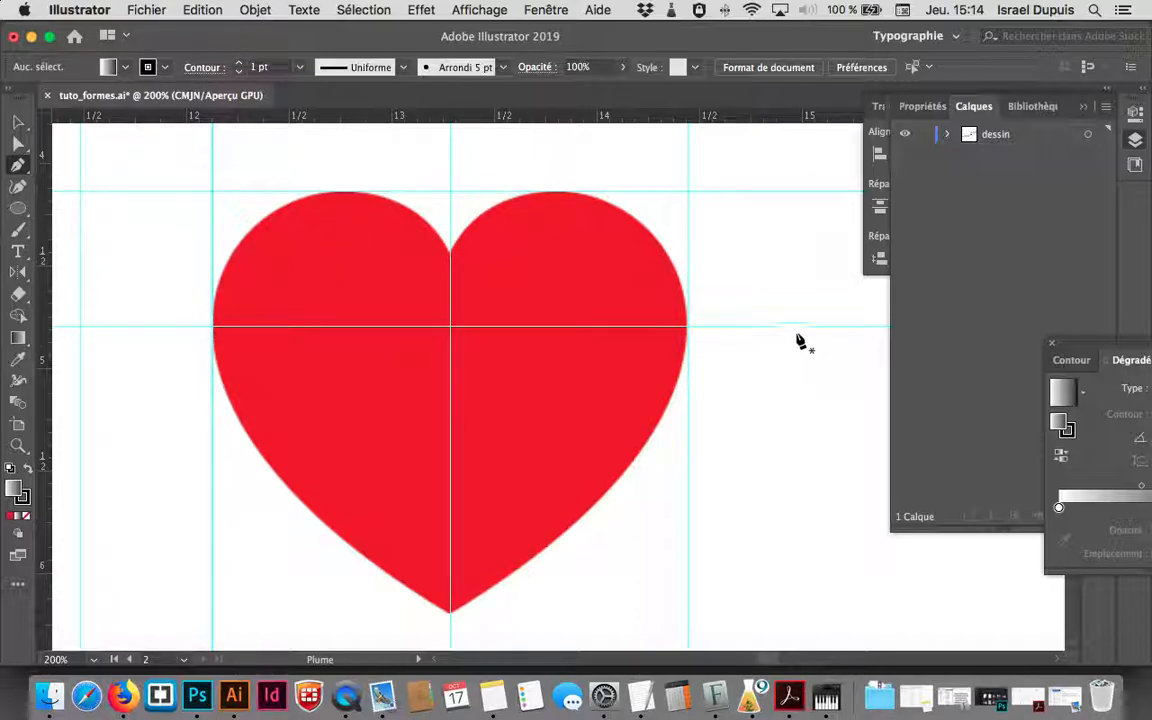
# Step: Move the vertical guide on the heart's right side so it lines up with the right lobe's outermost edge
pyautogui.press('a')
pyautogui.click(20, 122)
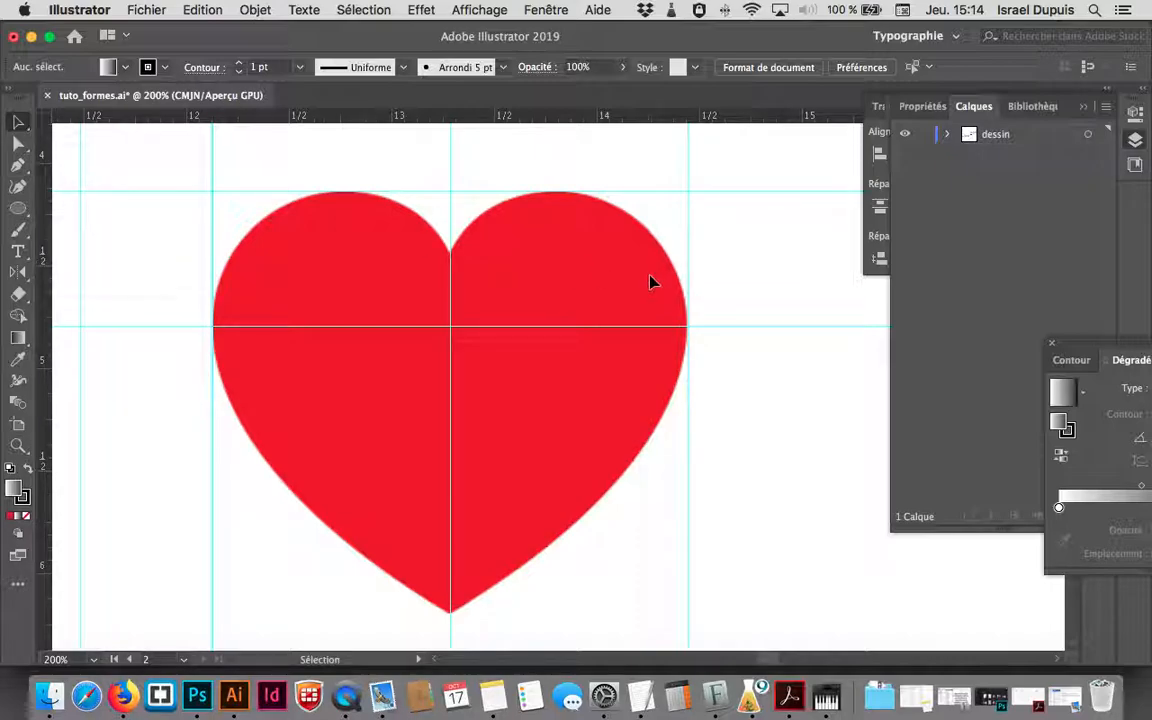
pyautogui.click(687, 265)
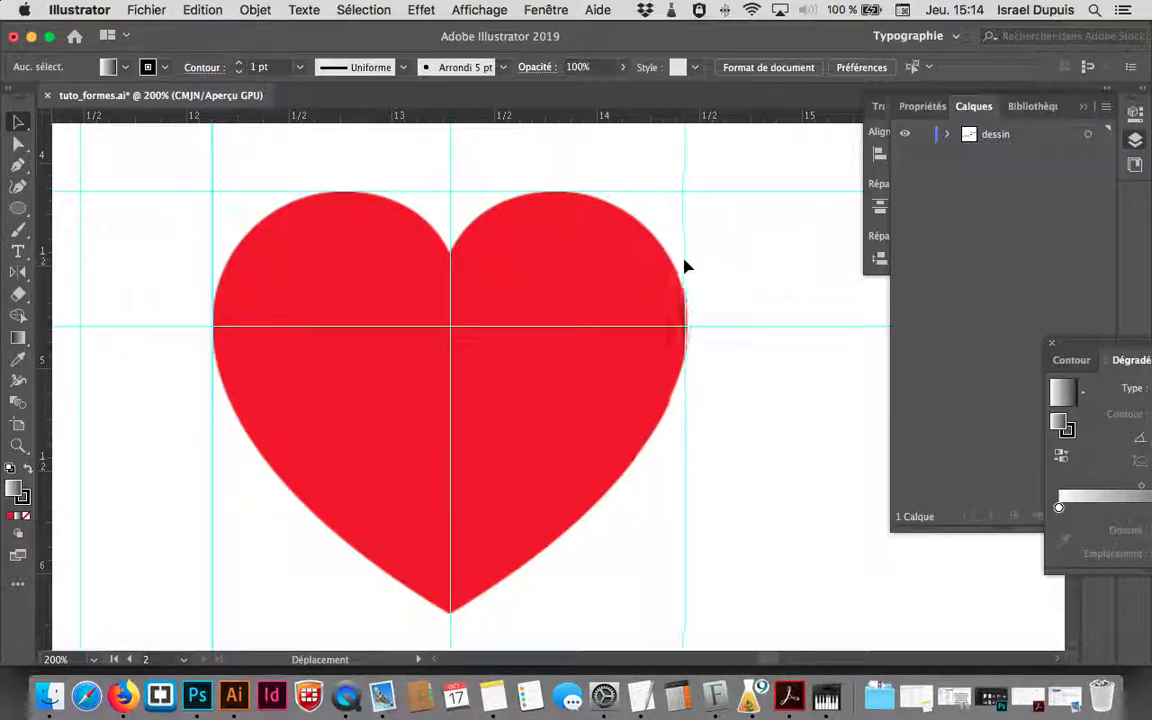
pyautogui.moveTo(684, 262); pyautogui.dragTo(687, 264)
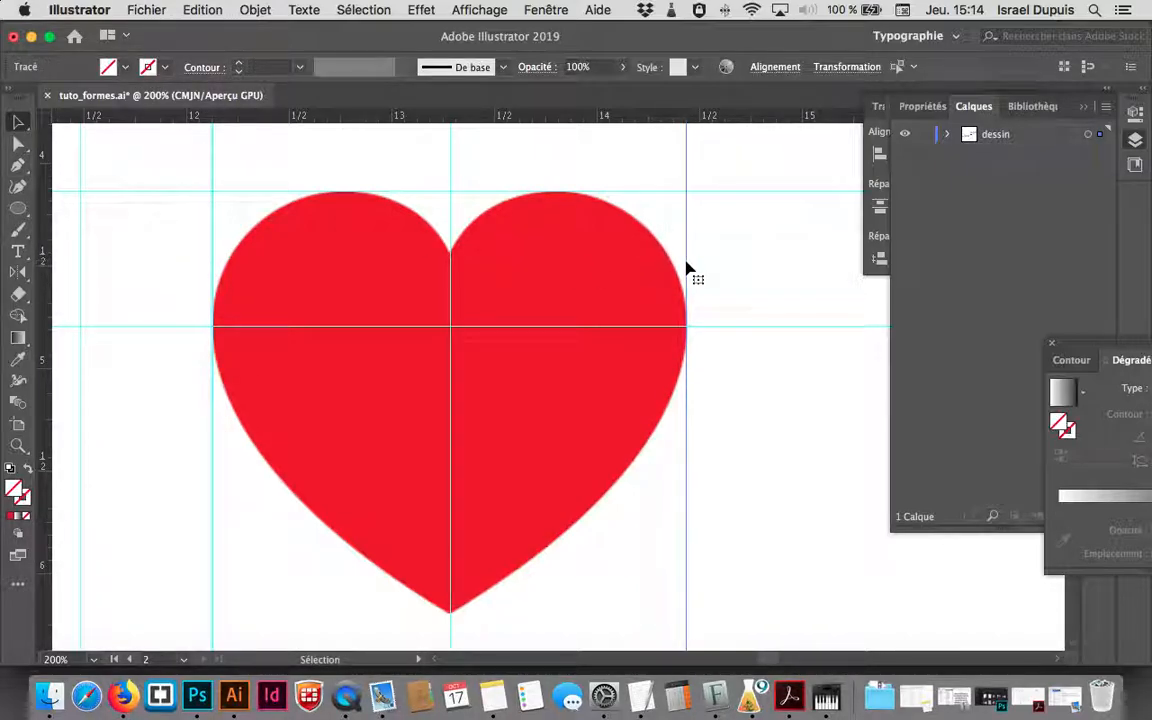
# Step: Start a Pen path at the guide intersection on the heart's left edge, pulling a vertical handle above the lobe
pyautogui.click(20, 164)
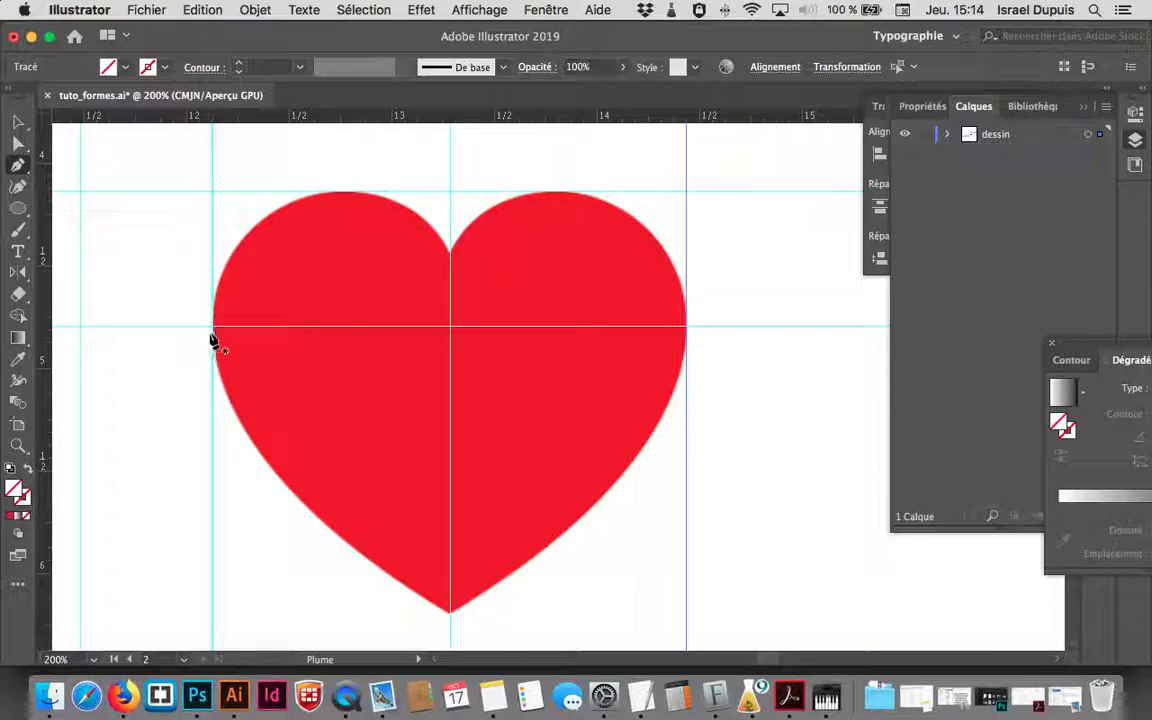
pyautogui.moveTo(212, 325); pyautogui.dragTo(213, 198)
pyautogui.moveTo(212, 325); pyautogui.dragTo(214, 172)
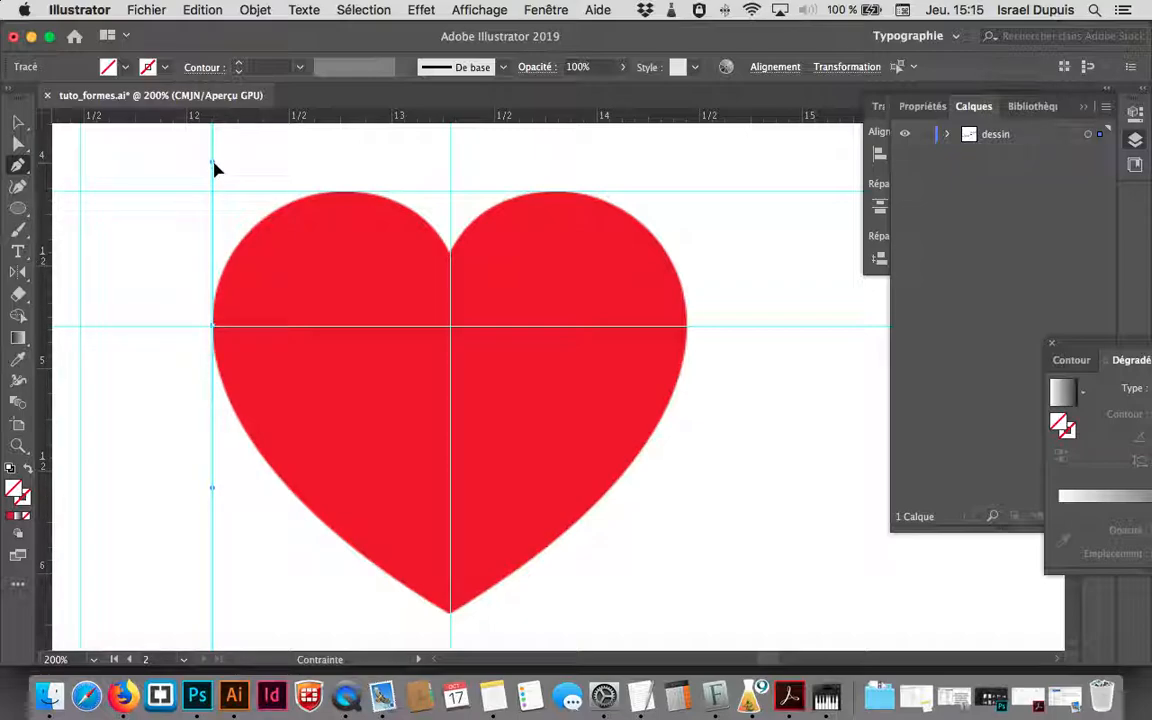
# Step: Add an anchor at the heart's upper notch fitting the left lobe, and bend its outgoing handle up and right for the second lobe
pyautogui.scroll(-2, 215, 170)
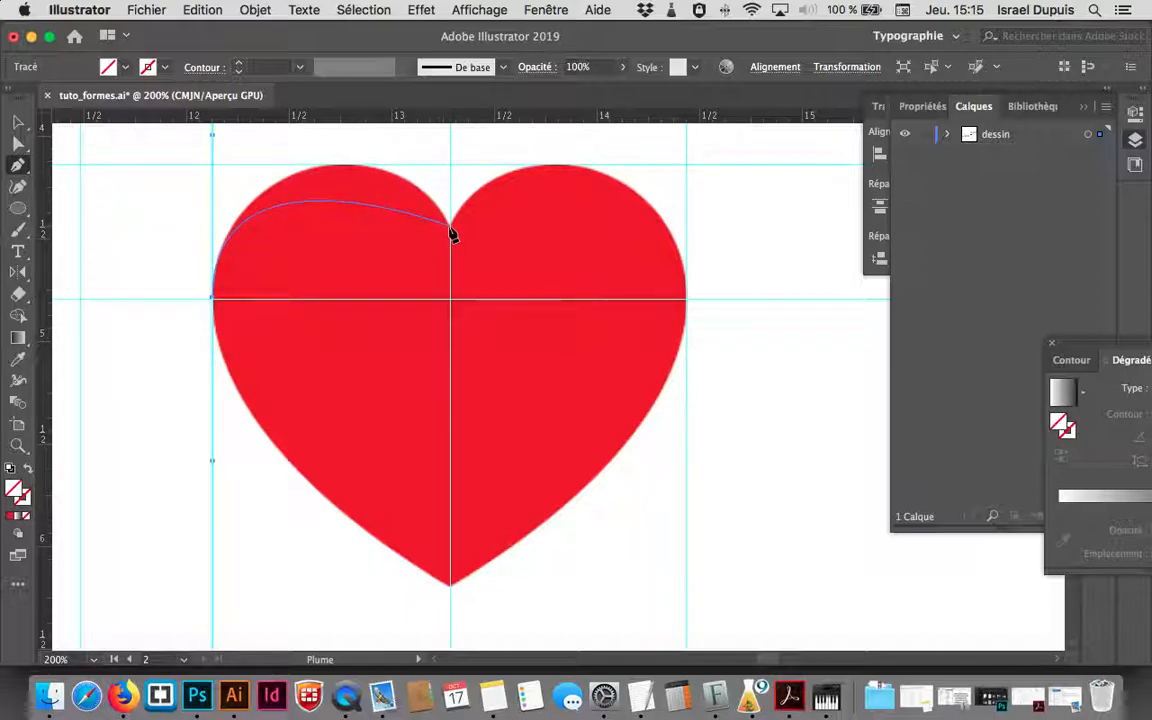
pyautogui.moveTo(451, 232); pyautogui.dragTo(456, 320)
pyautogui.press('shift')
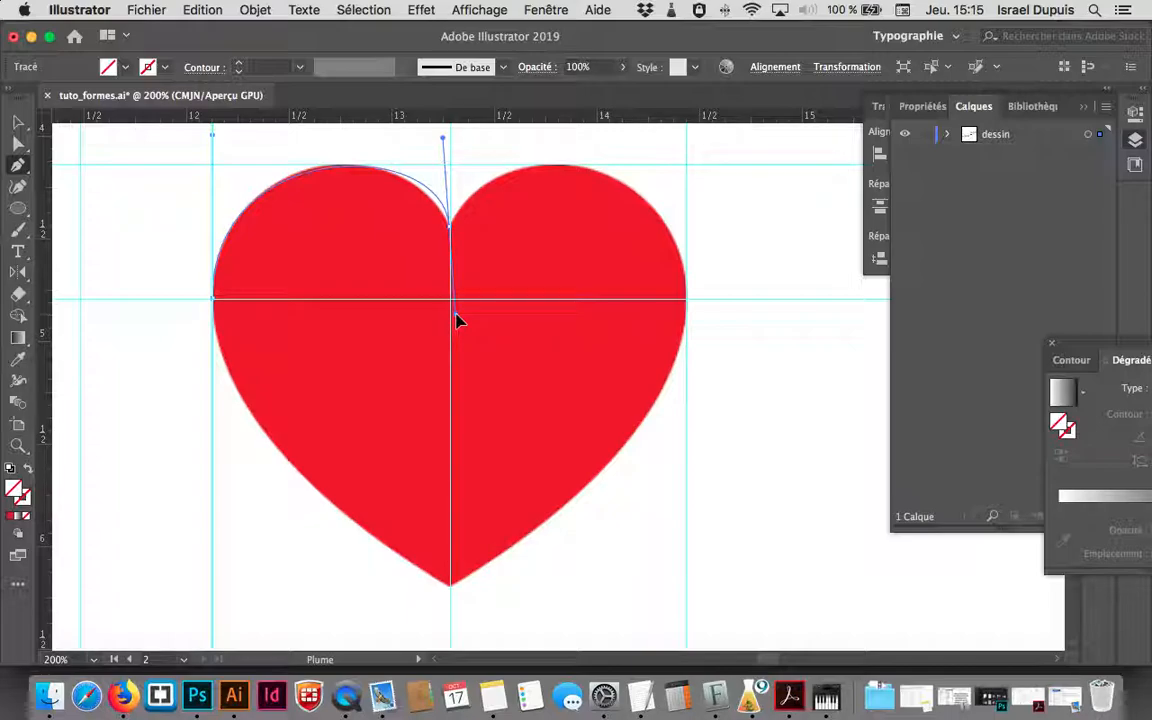
pyautogui.moveTo(456, 320); pyautogui.dragTo(477, 320)
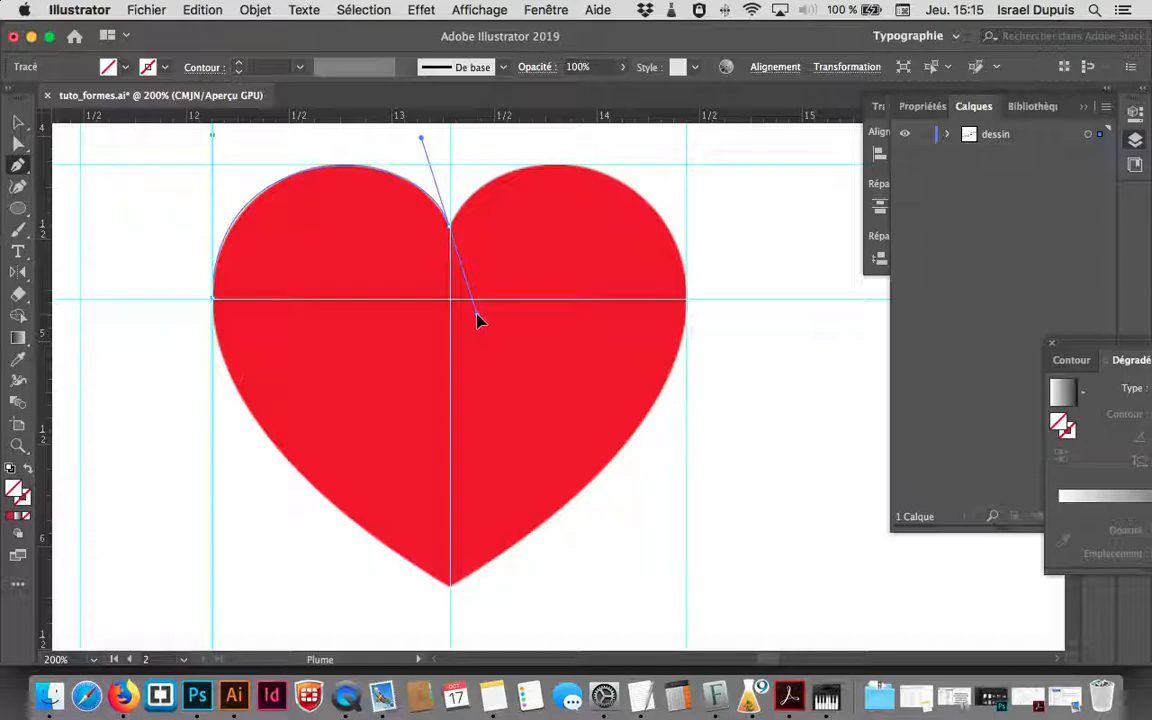
pyautogui.moveTo(478, 321); pyautogui.dragTo(480, 325)
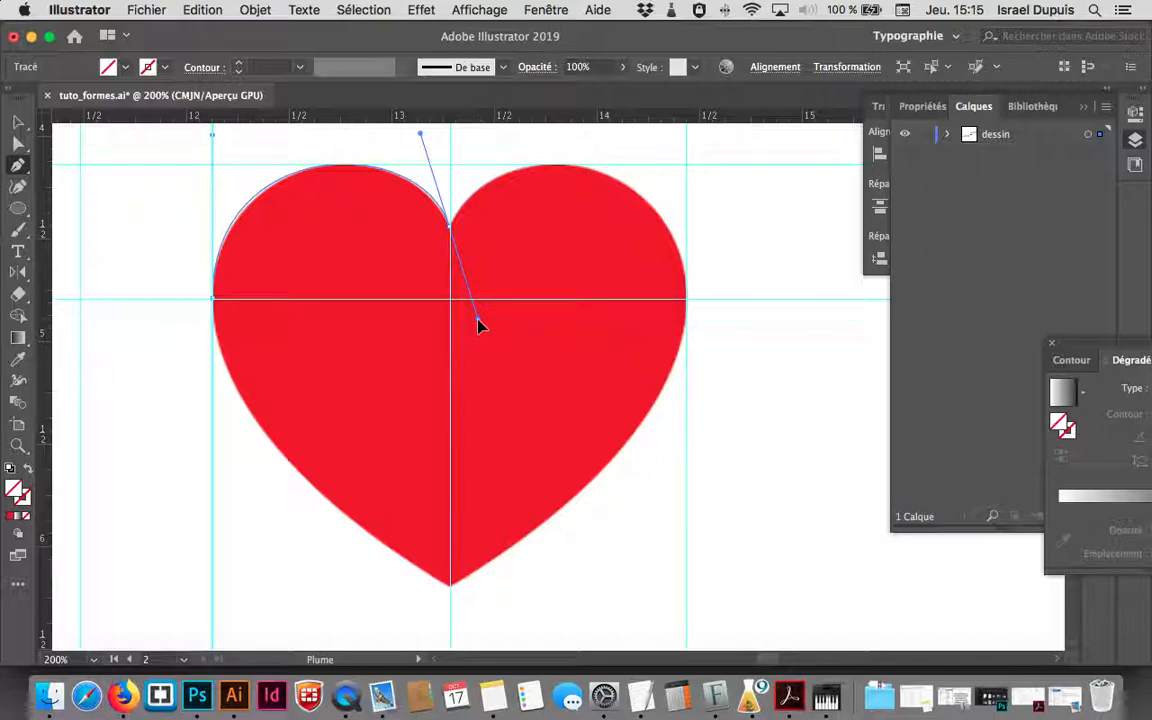
pyautogui.moveTo(478, 325); pyautogui.dragTo(482, 142)
pyautogui.moveTo(481, 141); pyautogui.dragTo(482, 142)
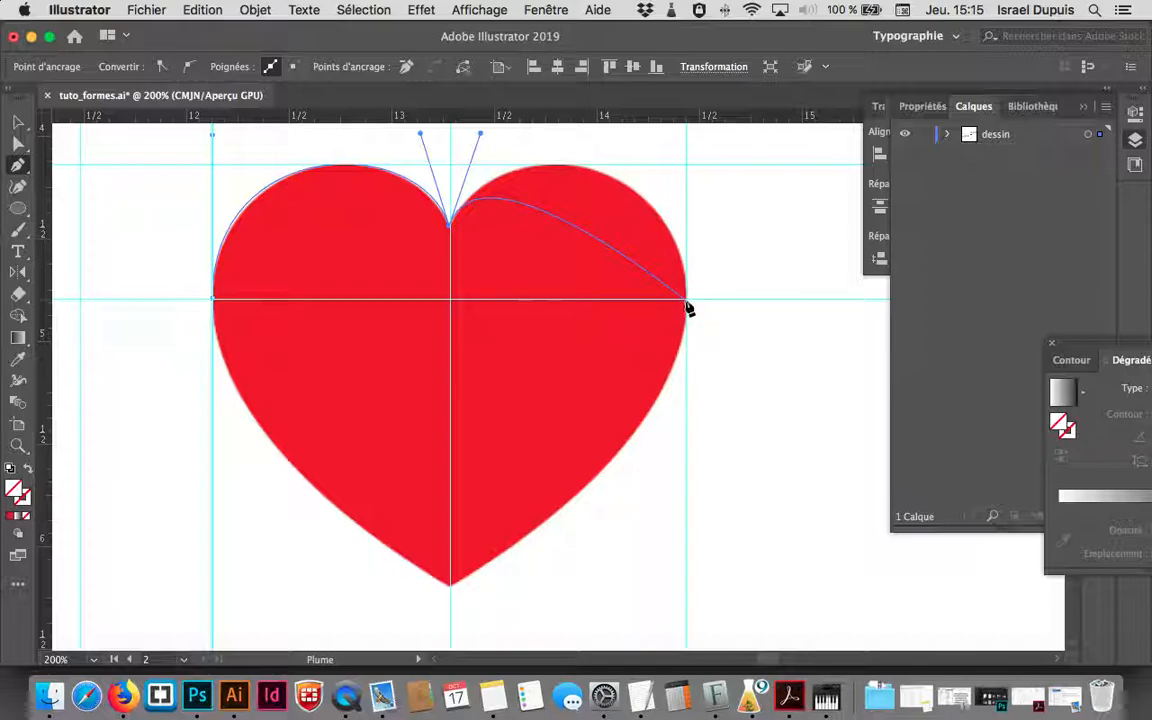
# Step: Add an anchor with vertical handles at the heart's right edge and apply the default white fill and black stroke
pyautogui.moveTo(687, 299); pyautogui.dragTo(695, 467)
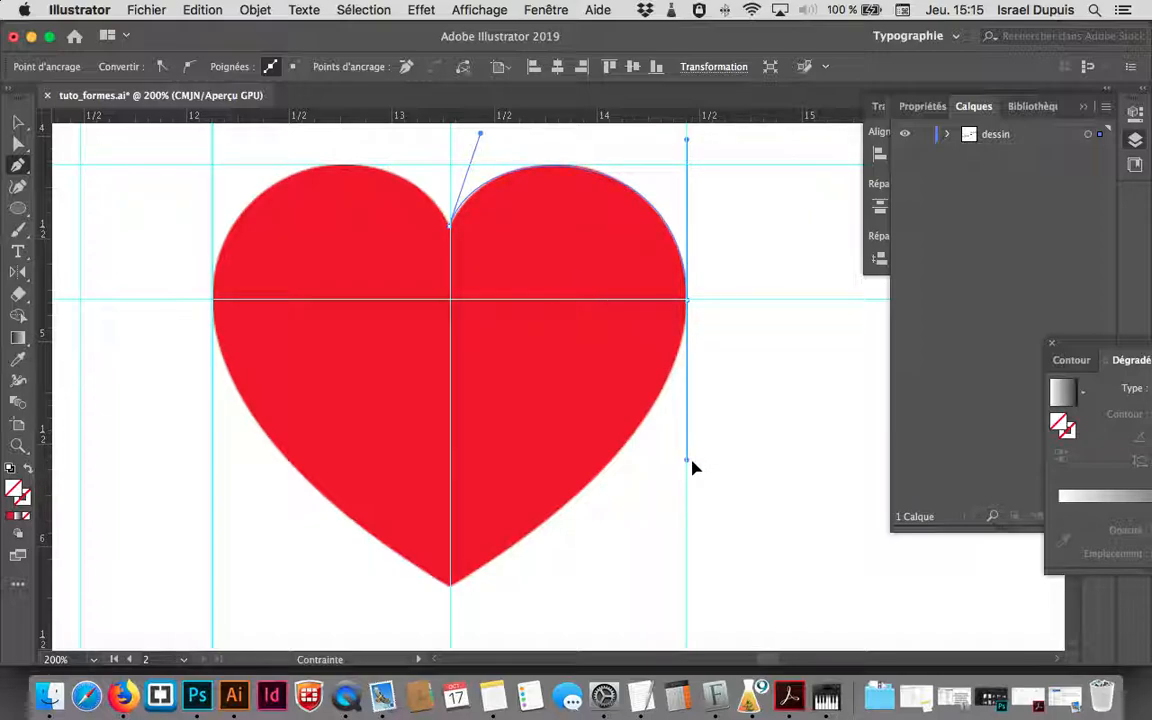
pyautogui.moveTo(695, 467); pyautogui.dragTo(695, 467)
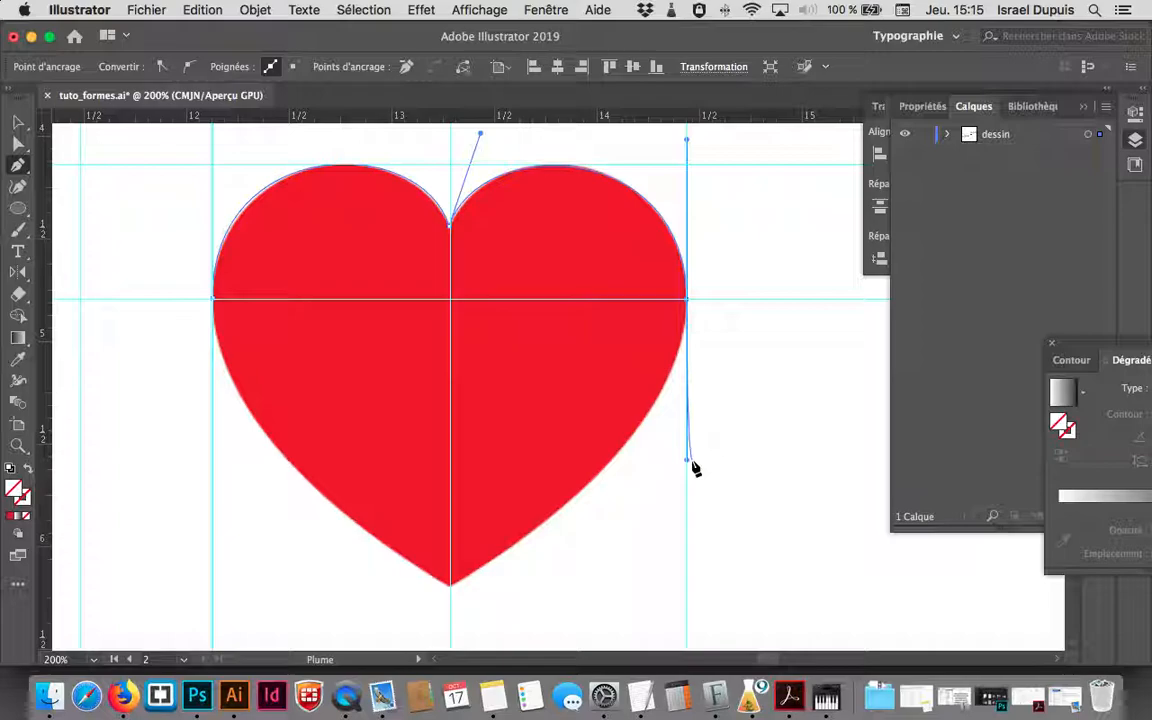
pyautogui.press('d')
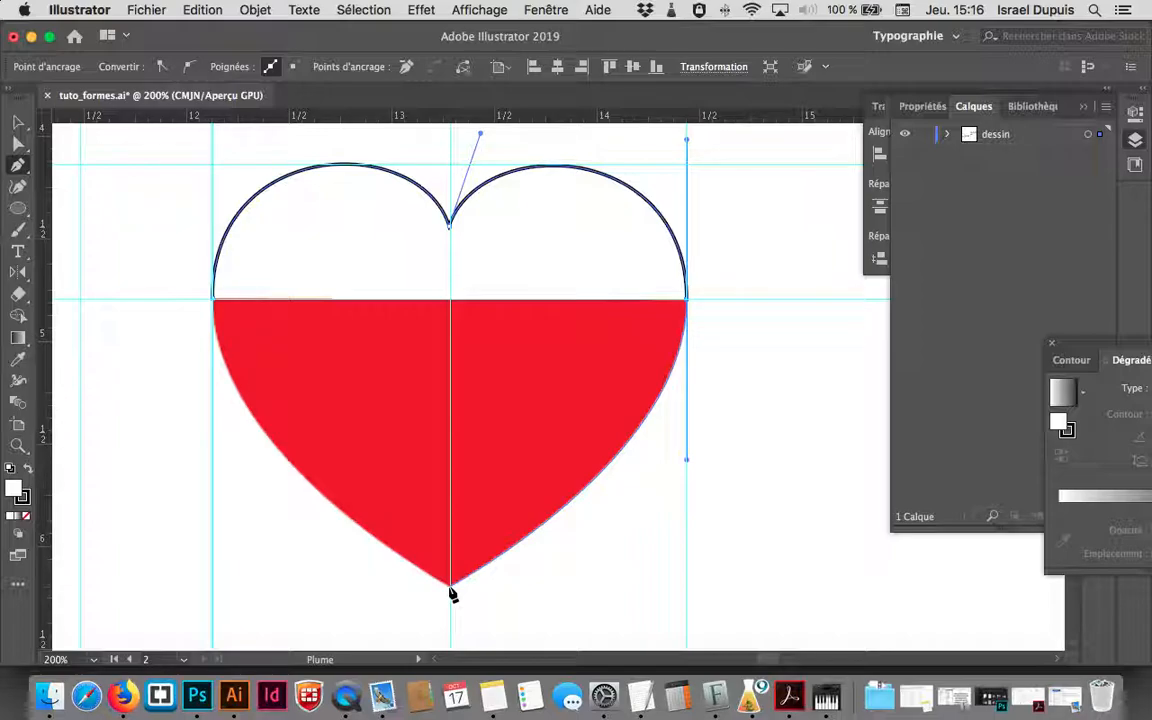
# Step: Place a corner anchor at the heart's bottom tip and close the path at the left starting anchor with a curved segment
pyautogui.moveTo(452, 594)
pyautogui.mouseDown()
pyautogui.moveTo(442, 586)
pyautogui.moveTo(460, 591)
pyautogui.mouseUp()
pyautogui.click(450, 588)
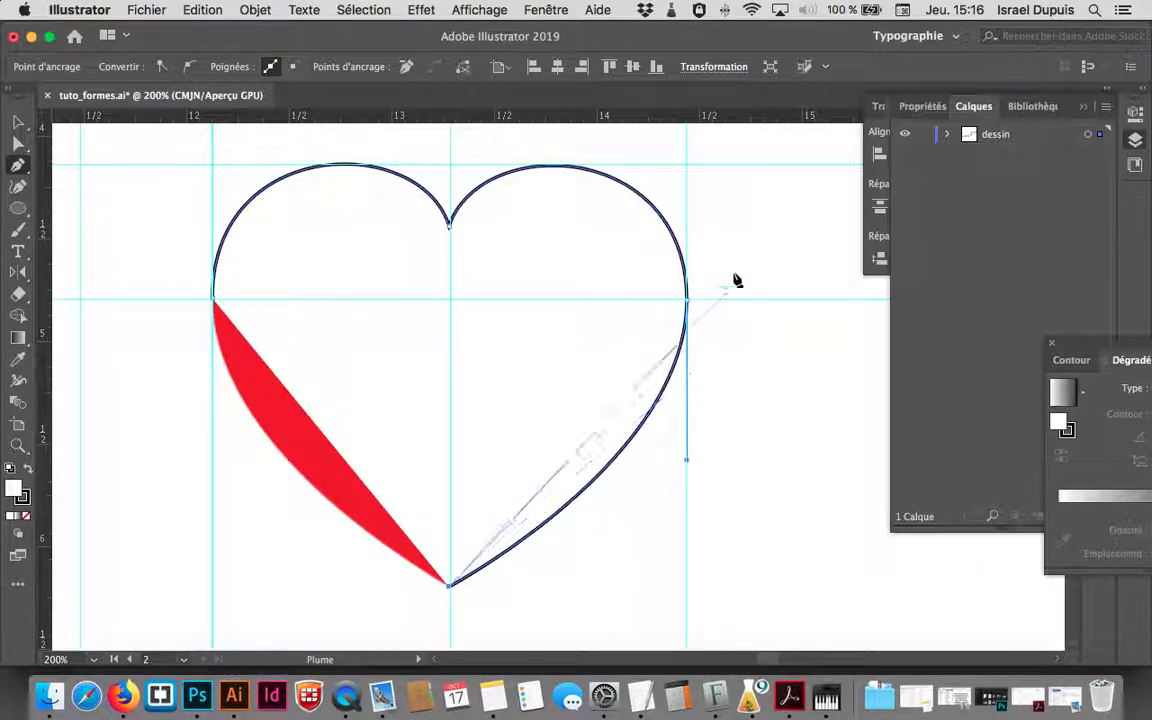
pyautogui.click(215, 305)
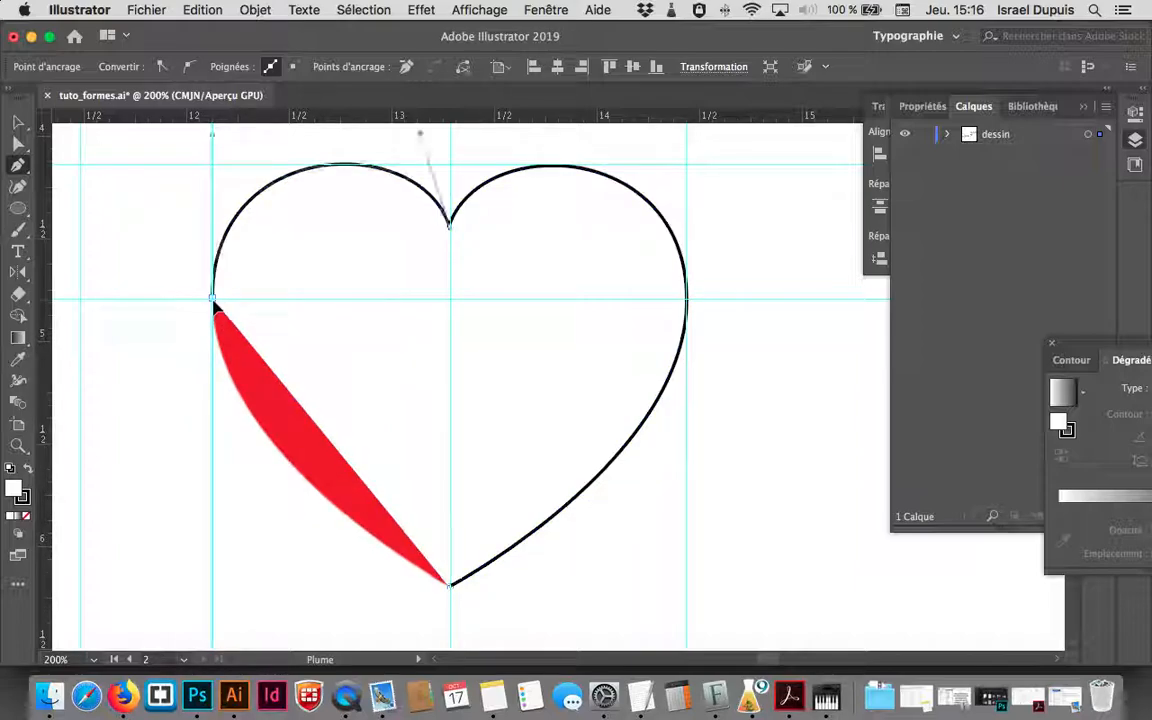
pyautogui.moveTo(215, 305); pyautogui.dragTo(193, 373)
pyautogui.press('space')
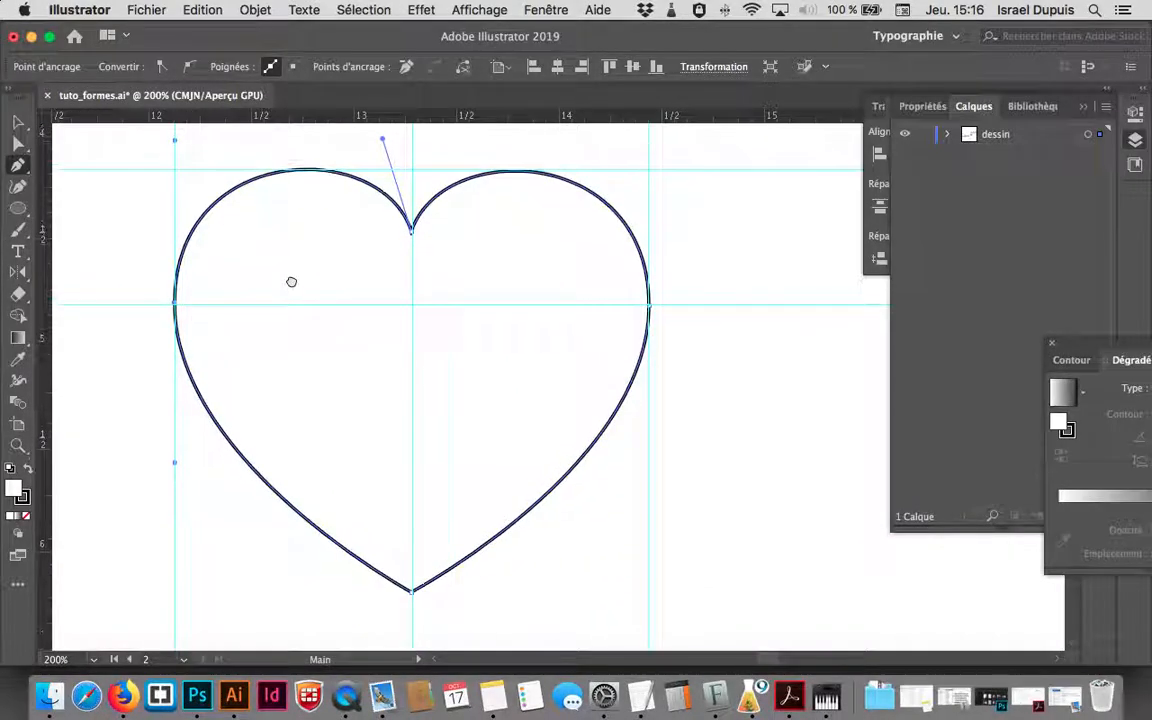